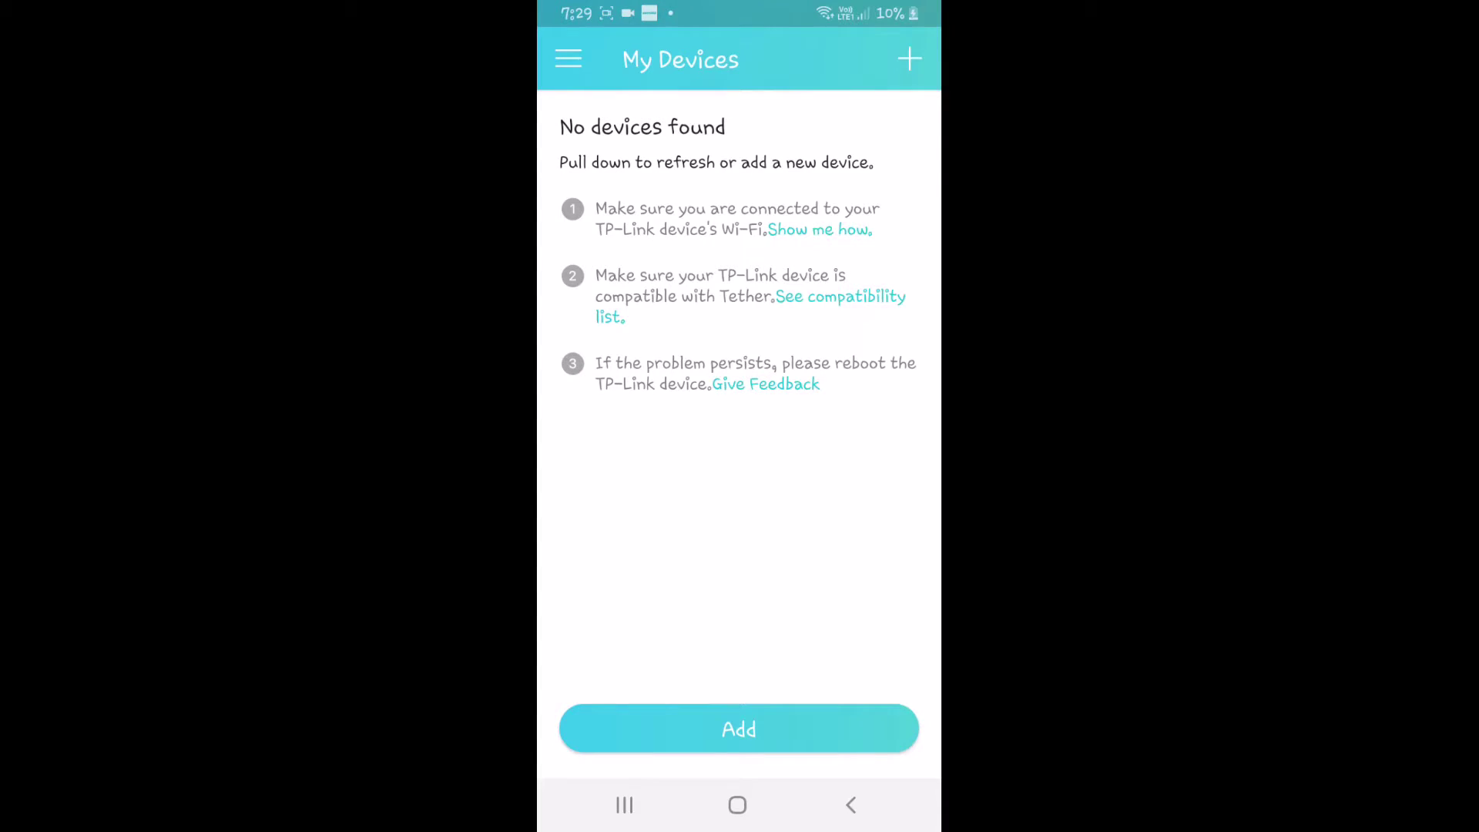
- Return to the home screen and relaunch TP-Link Tether from the app drawer
left_click(737, 805)
left_click_drag(740, 617, 740, 308)
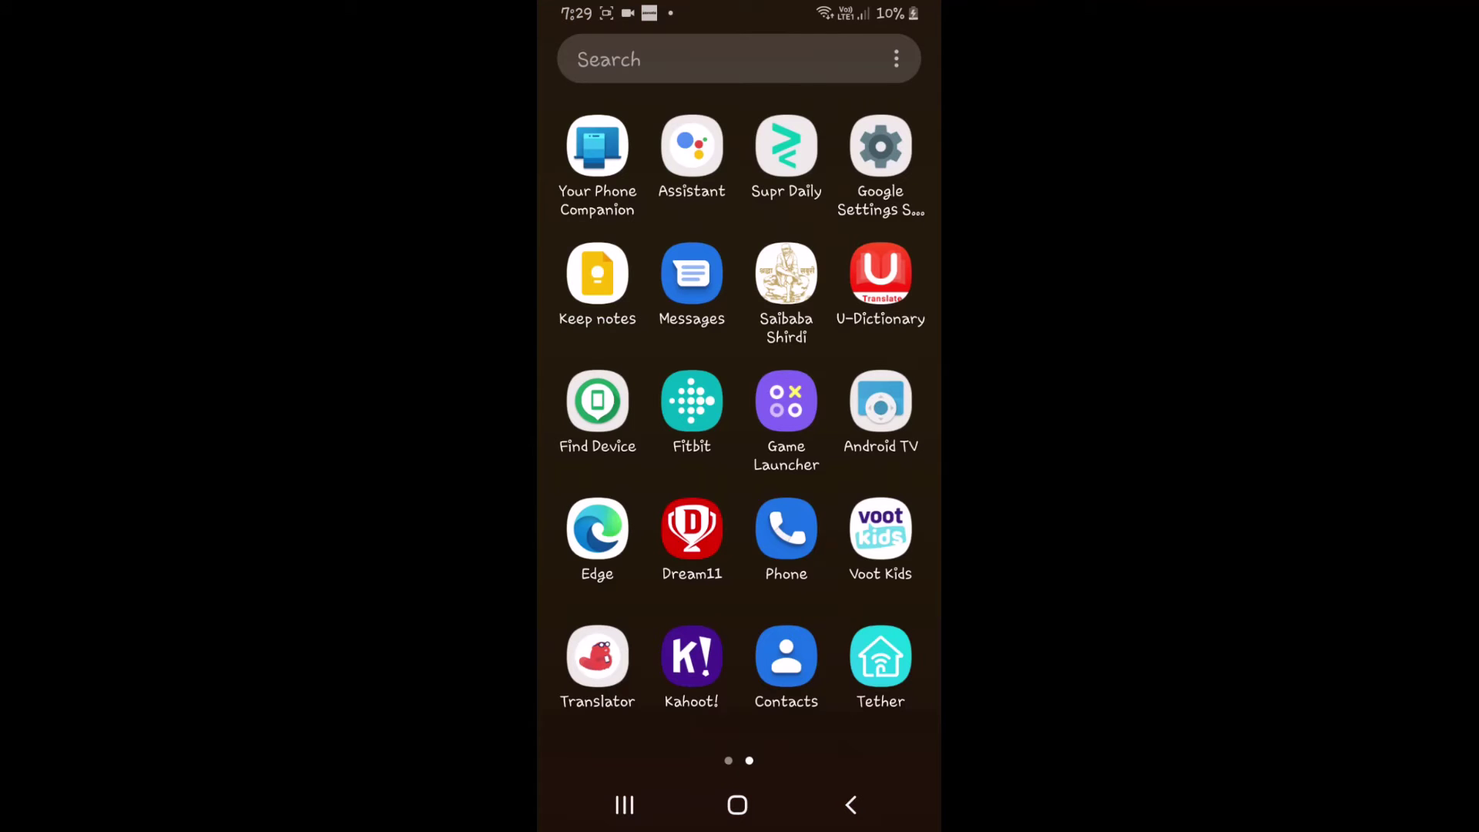
left_click(881, 656)
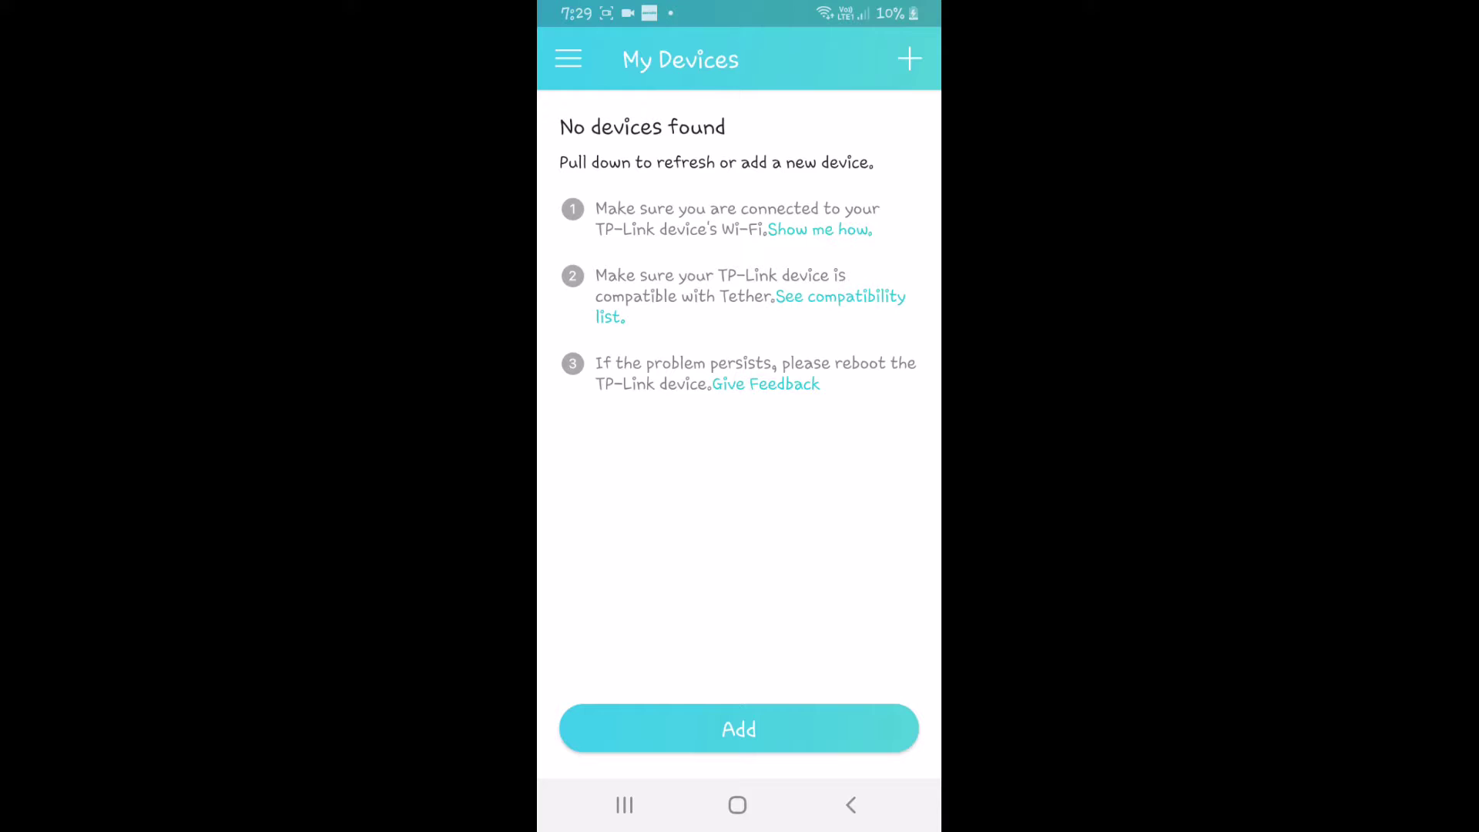
- Add a new Range Extender device and confirm its power LED is solid on
left_click(739, 729)
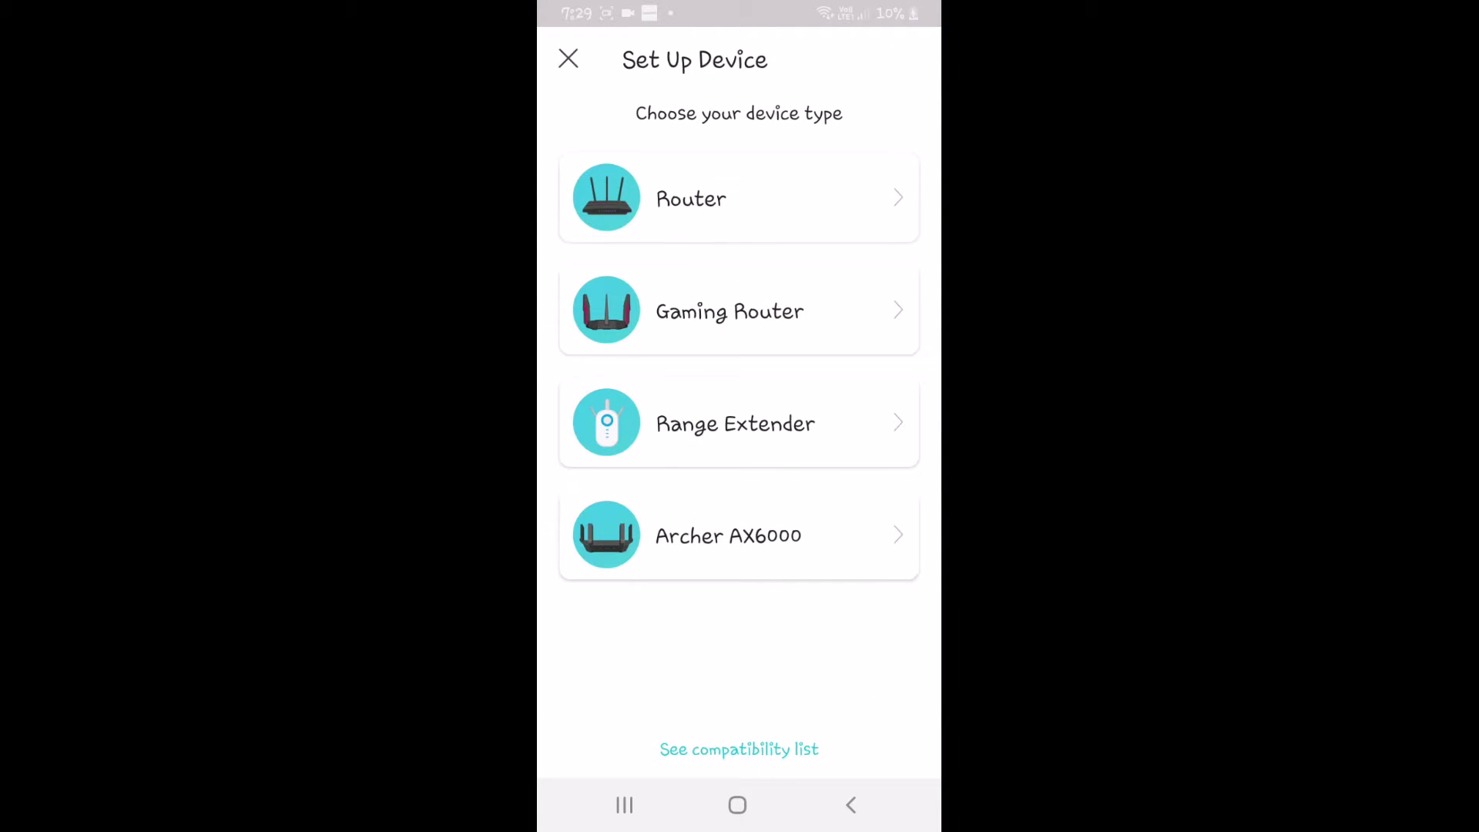
left_click(736, 423)
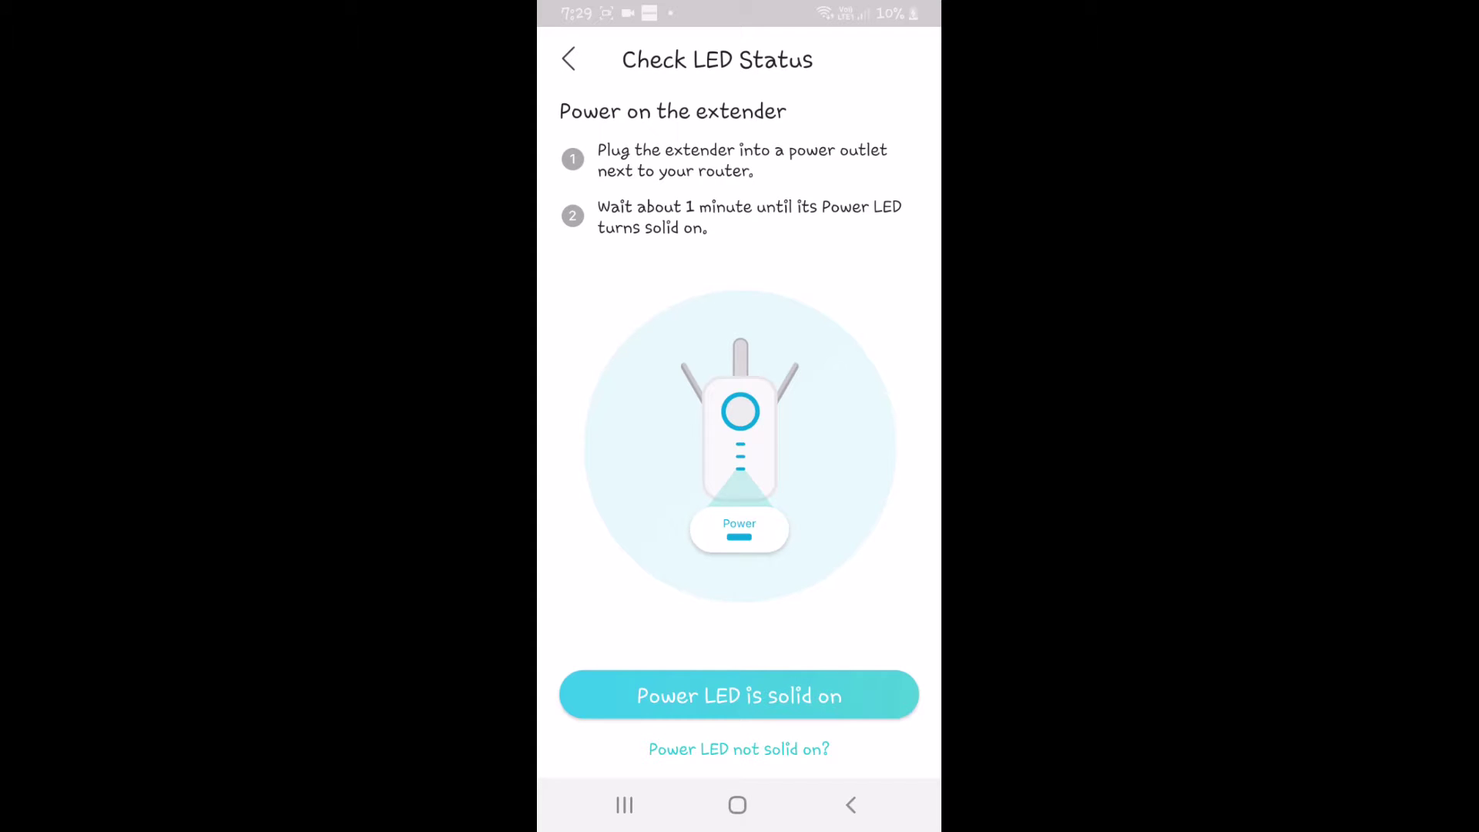
left_click(739, 695)
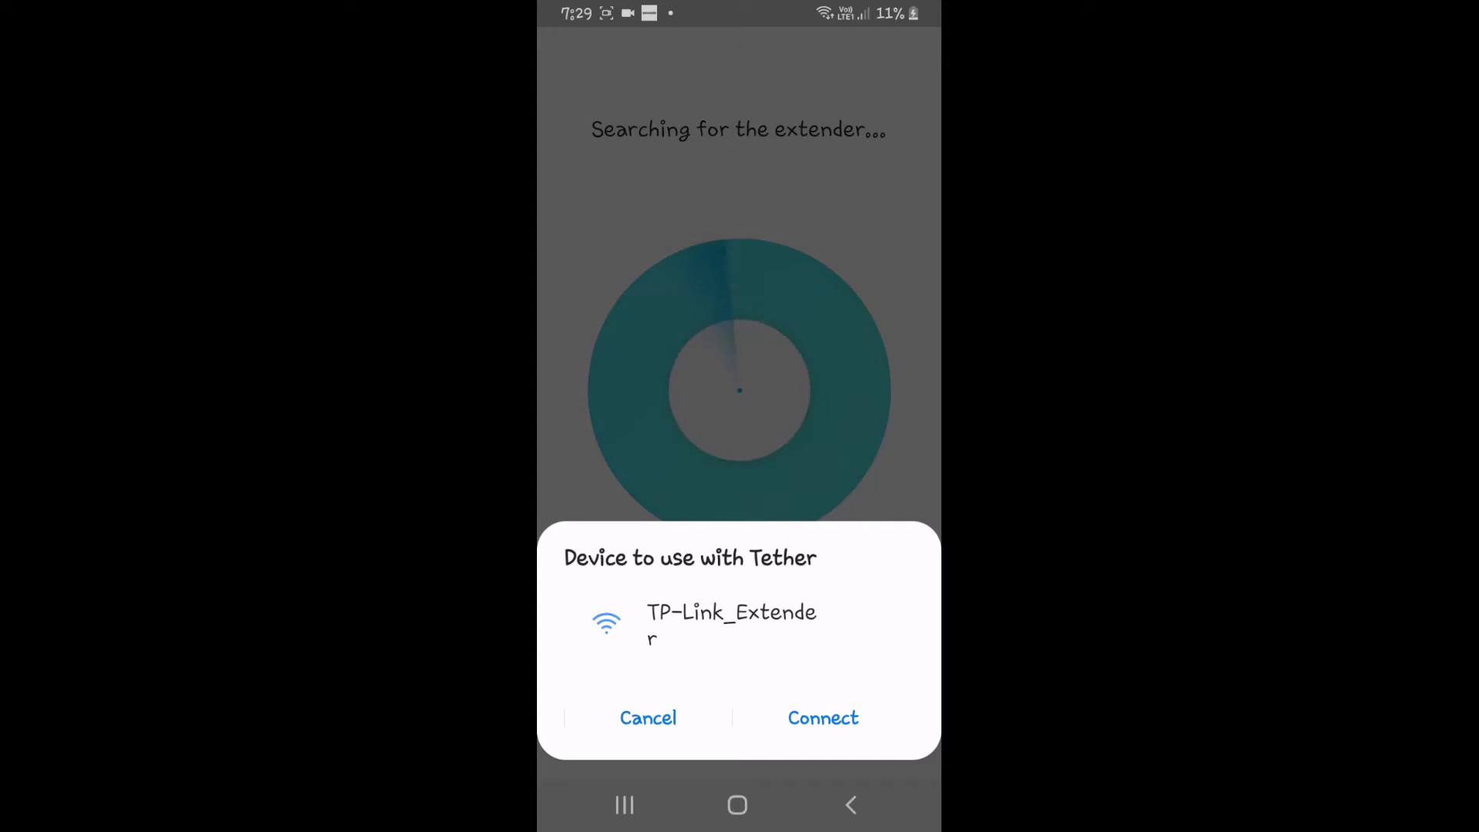
- Connect the phone to TP-Link_Extender and wait for the 2.4GHz host network list
left_click(822, 717)
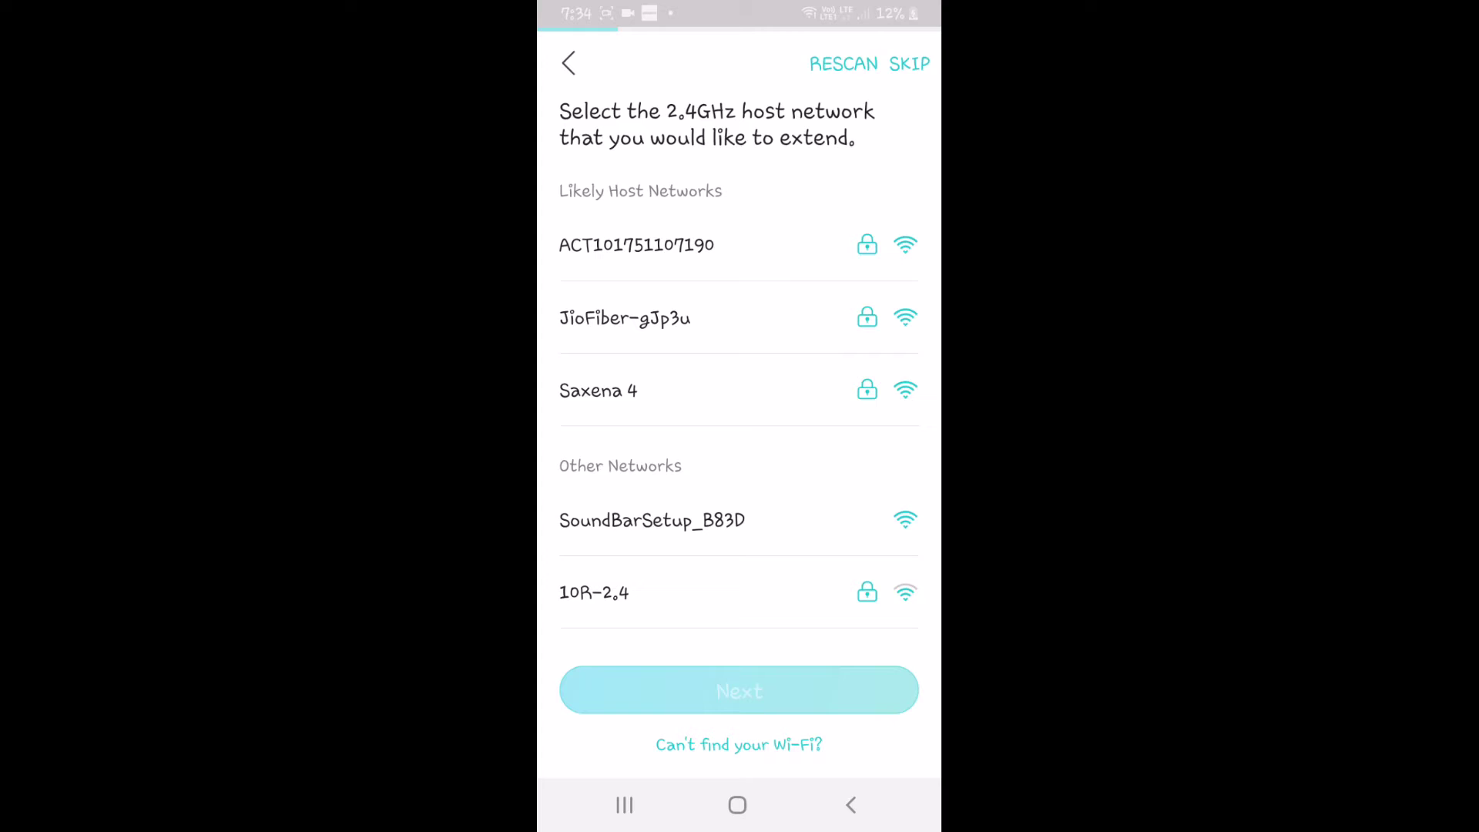
- Select Saxena 4 as the 2.4GHz host network to extend
left_click(597, 390)
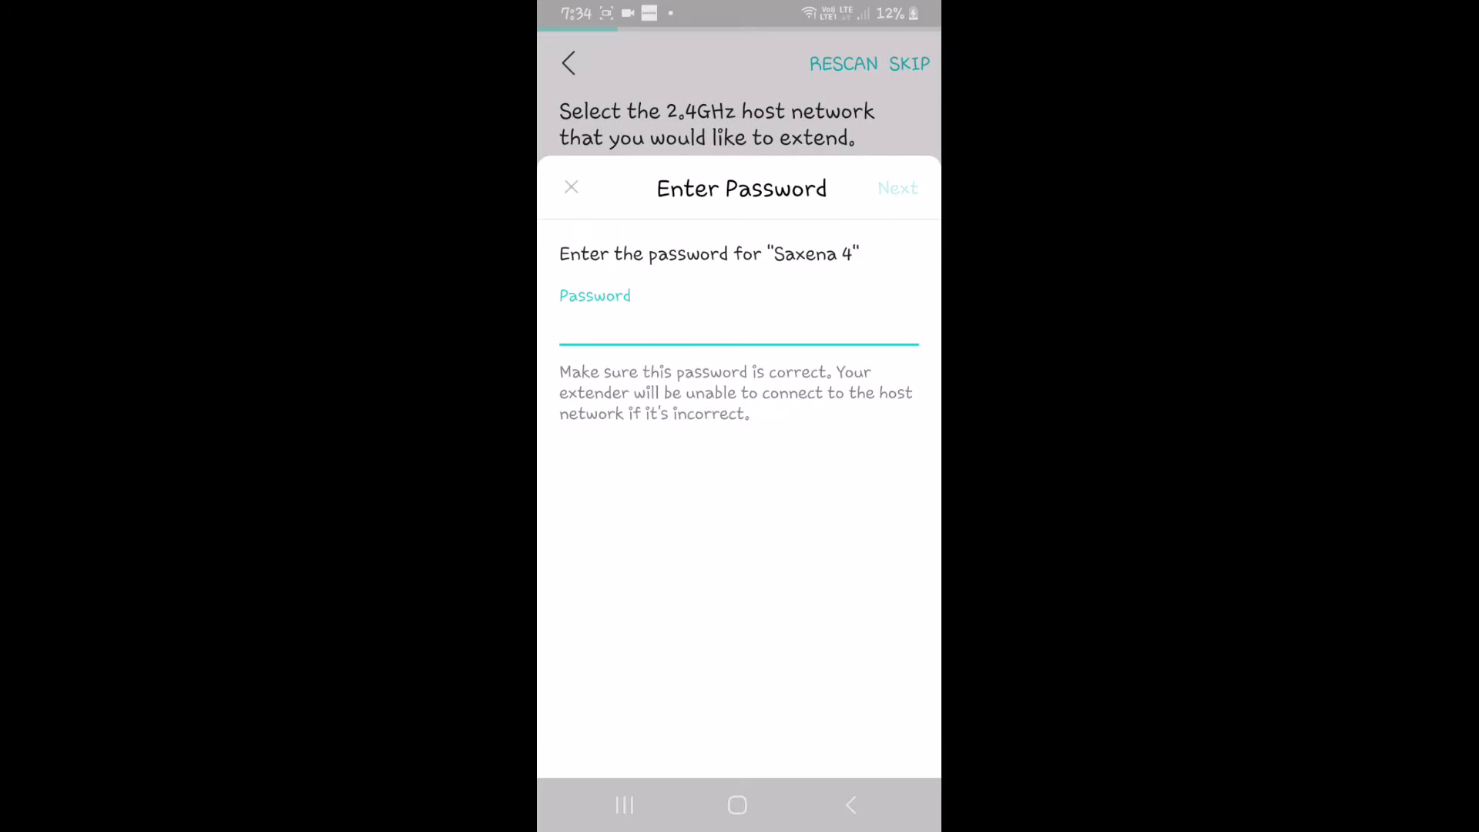